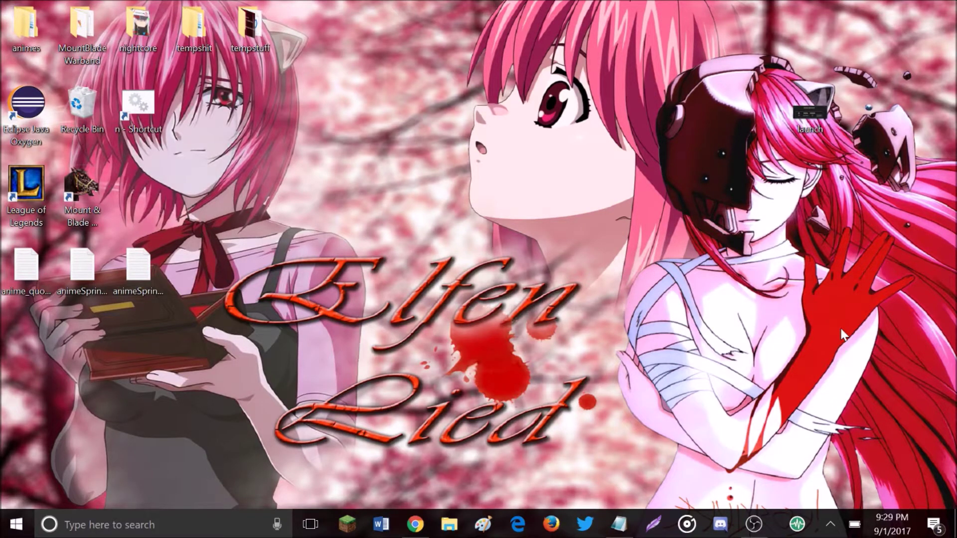
# Step: Bring the browser showing the AlphaAntiLeak home page back to the front
pyautogui.click(619, 524)
pyautogui.click(620, 528)
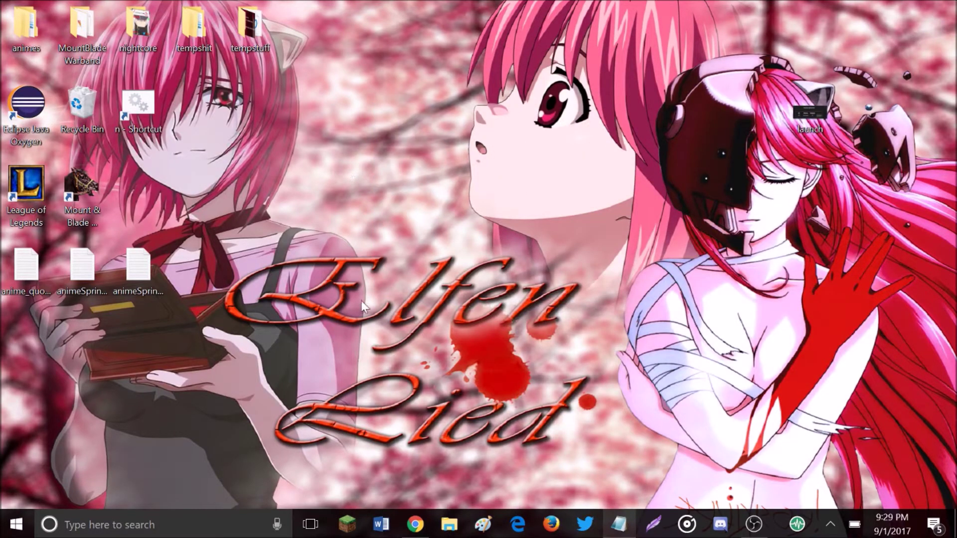
pyautogui.click(415, 522)
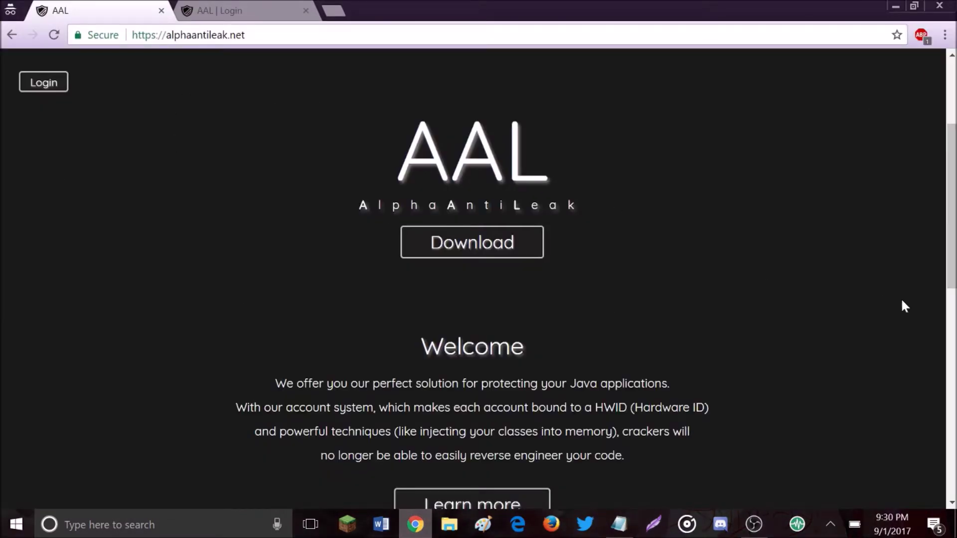
# Step: Scroll down to the System requirements section and highlight its text to read it
pyautogui.scroll(-7, 632, 264)
pyautogui.scroll(-4, 464, 256)
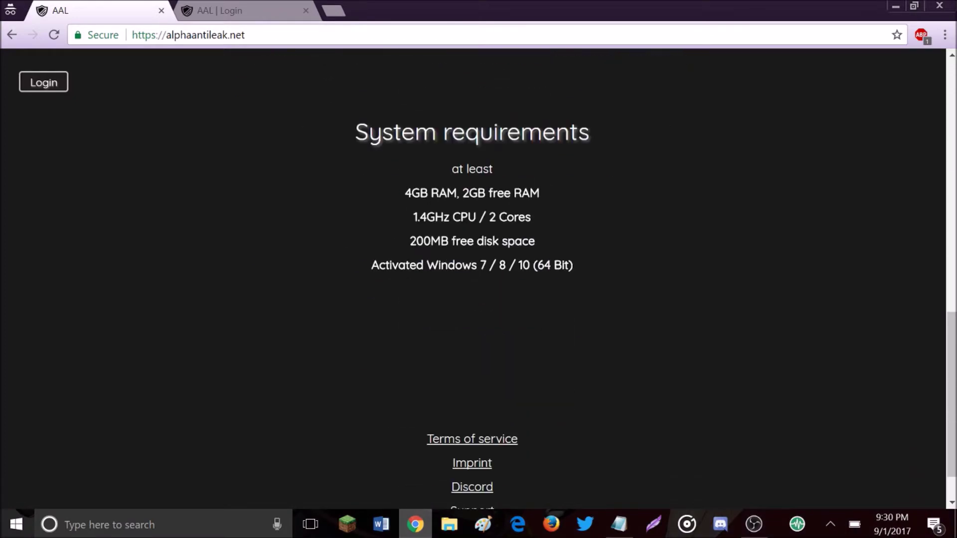
pyautogui.scroll(10, 438, 262)
pyautogui.scroll(-7, 657, 343)
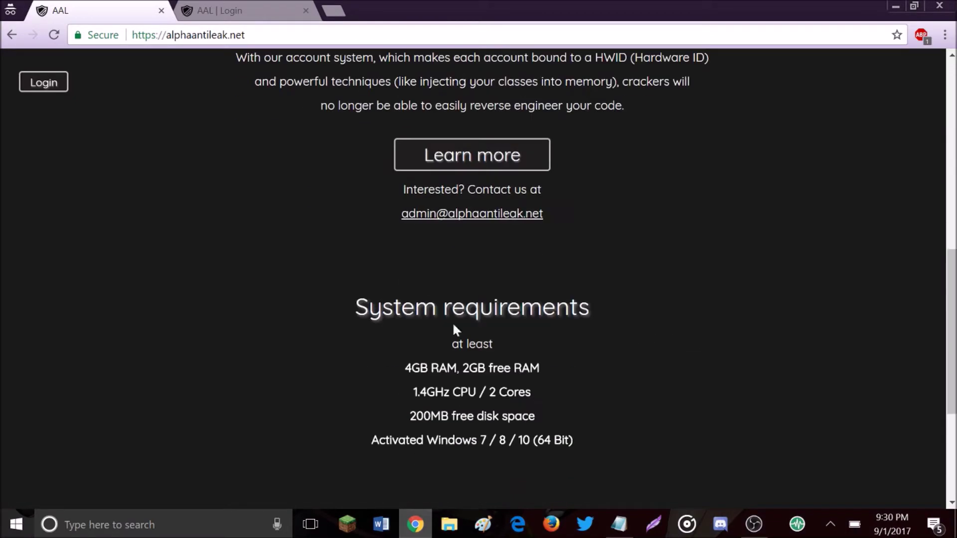
pyautogui.moveTo(455, 329); pyautogui.dragTo(636, 431)
pyautogui.click(641, 433)
# Step: On the AAL | Login registration page, dismiss the cookie banner and enter the chosen username
pyautogui.click(243, 7)
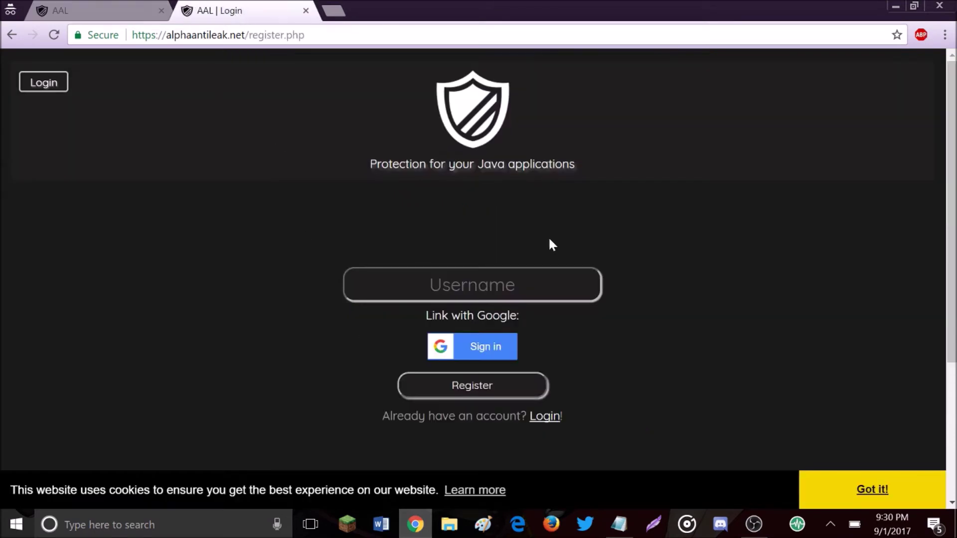
pyautogui.click(807, 485)
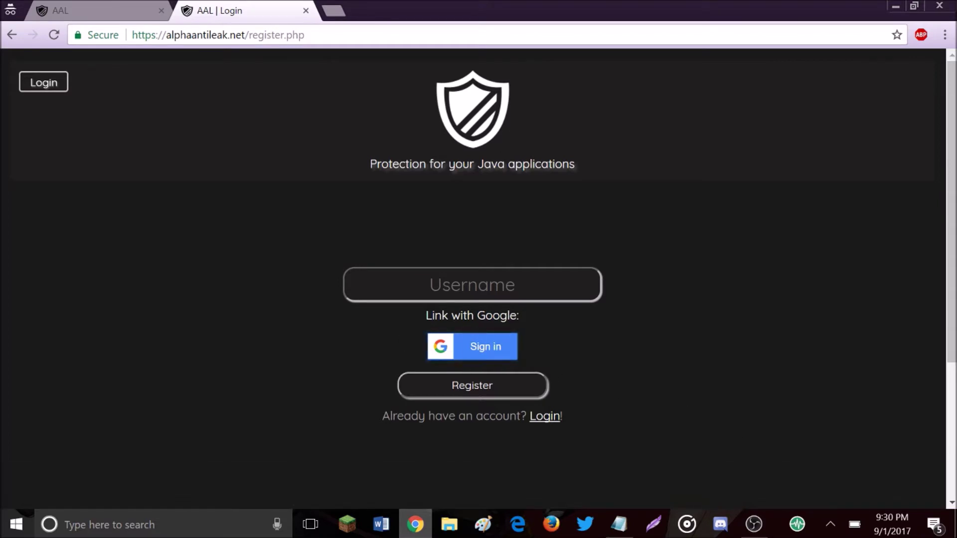
pyautogui.write('Hacker')
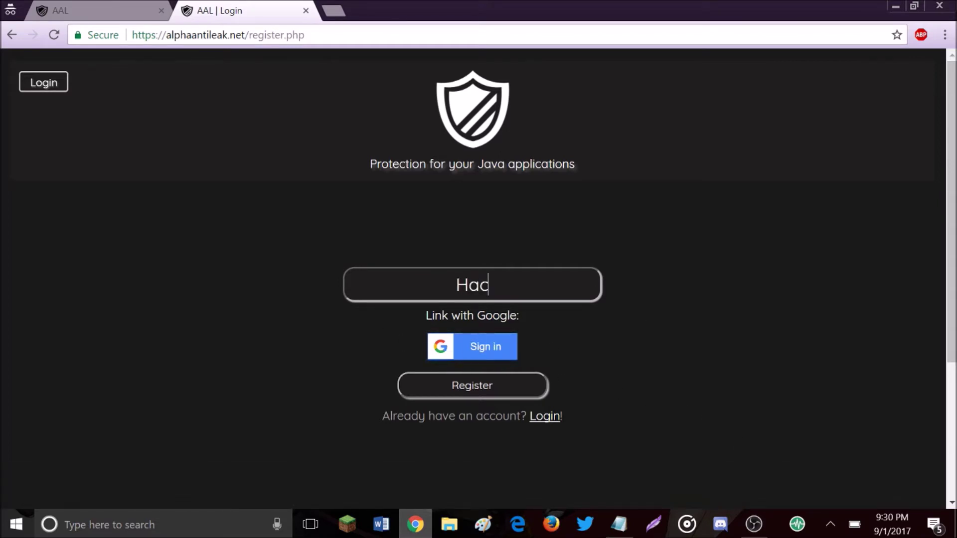
pyautogui.write('XMC')
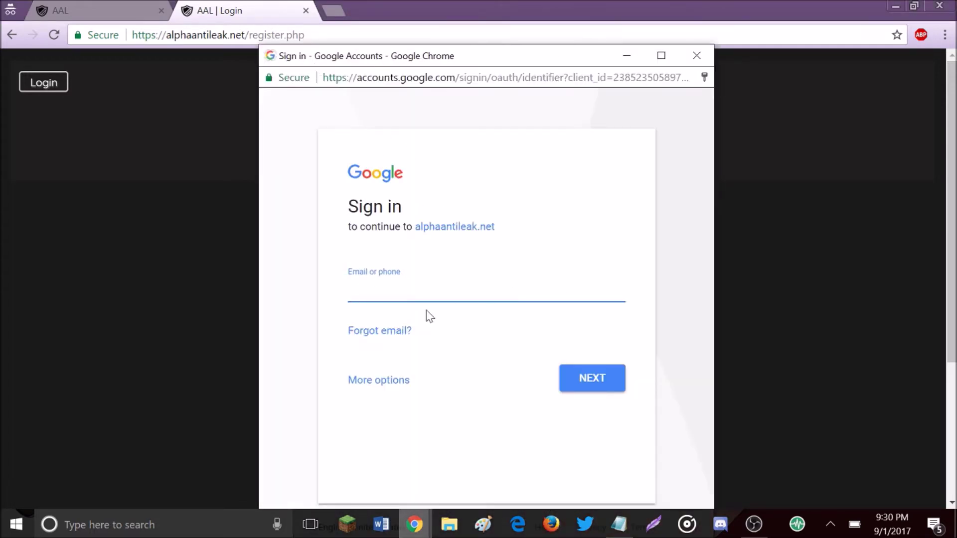
# Step: Sign in to the Google popup with the account's e-mail address and password
pyautogui.press('Return')
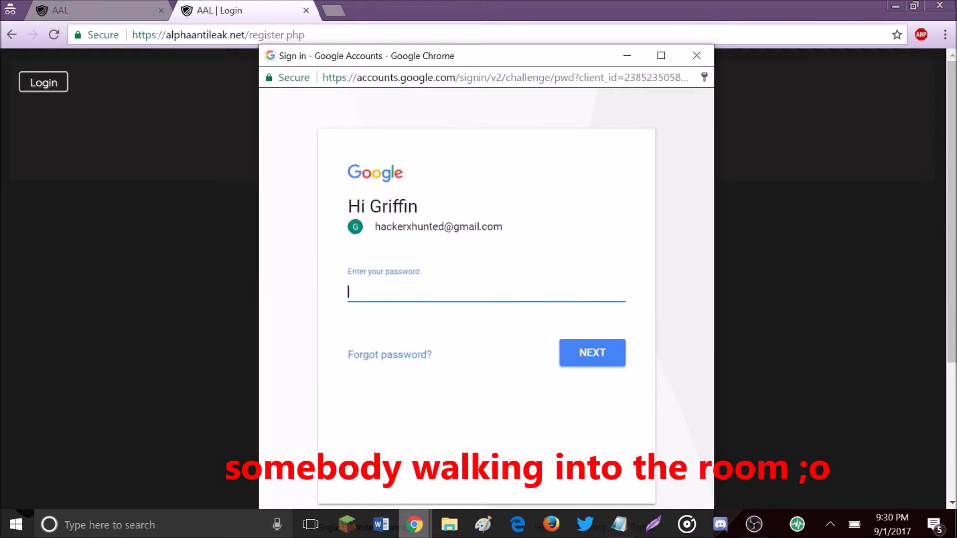
pyautogui.write('**********')
pyautogui.press('Return')
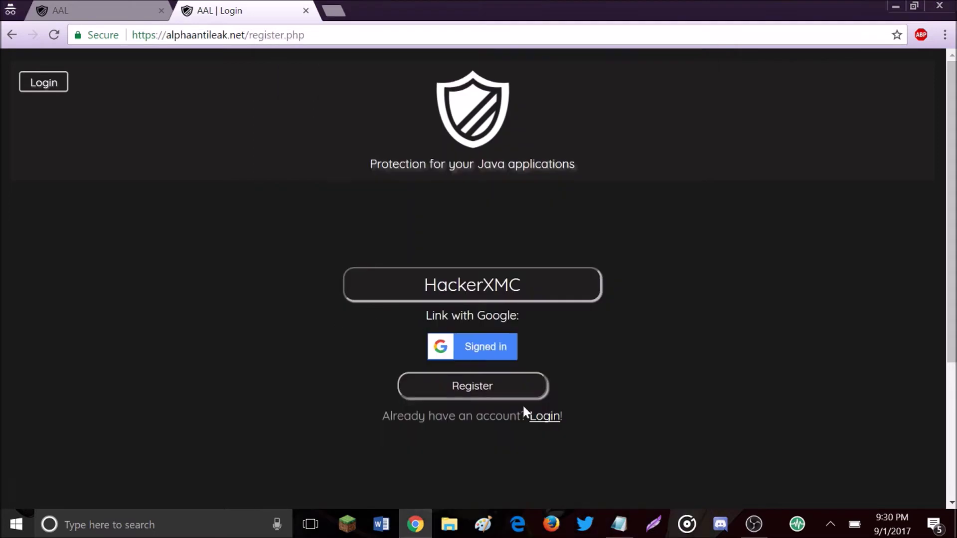
# Step: Register the Google-linked account and answer Yes to accept the Terms of Service
pyautogui.click(460, 388)
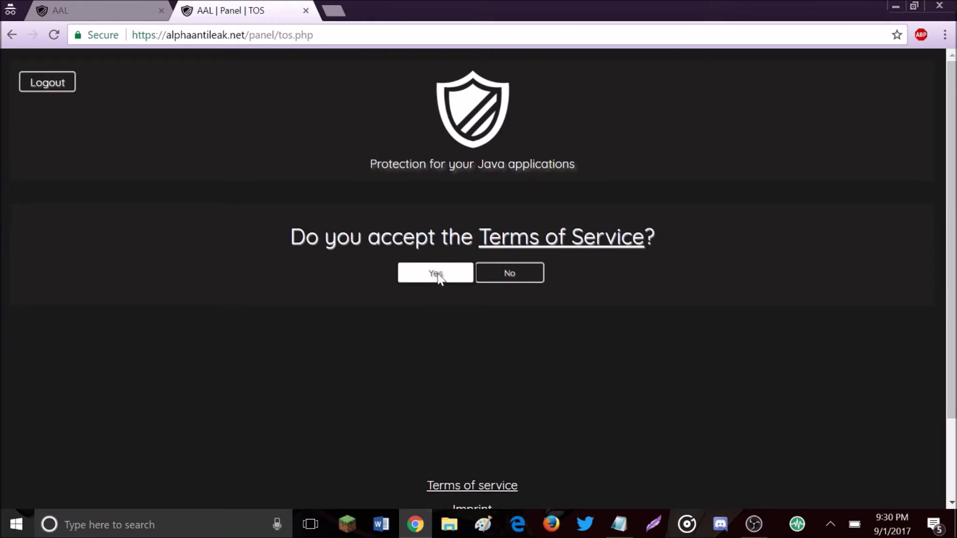
pyautogui.click(438, 275)
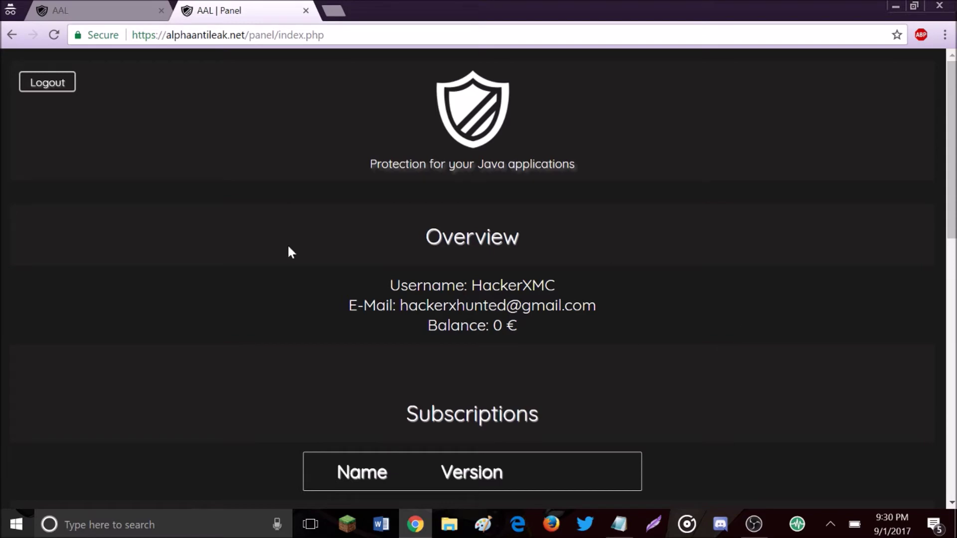
# Step: Select the 0 € balance, then scroll through Subscriptions, My Applications and Your API Key
pyautogui.doubleClick(589, 329)
pyautogui.scroll(-3, 533, 323)
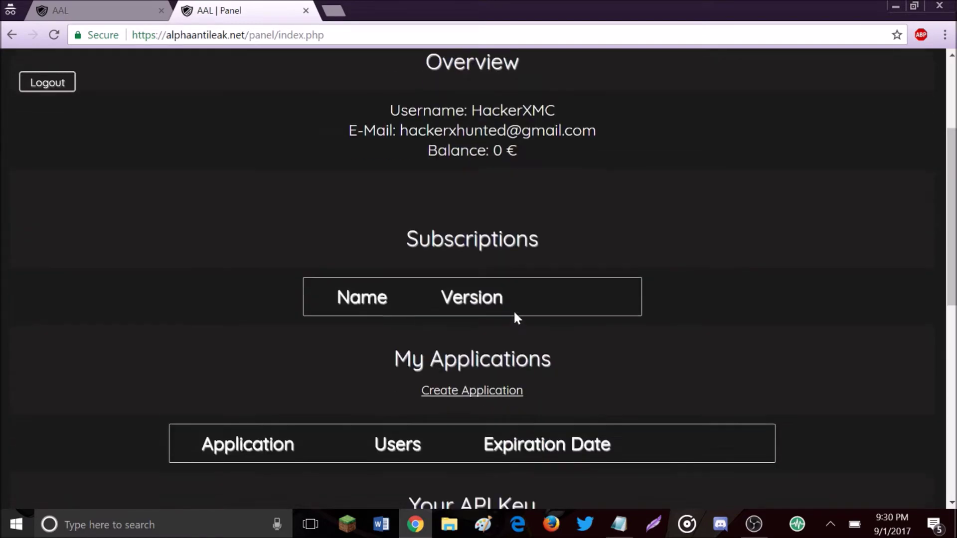
pyautogui.scroll(-10, 432, 263)
pyautogui.scroll(9, 684, 274)
pyautogui.scroll(-10, 610, 256)
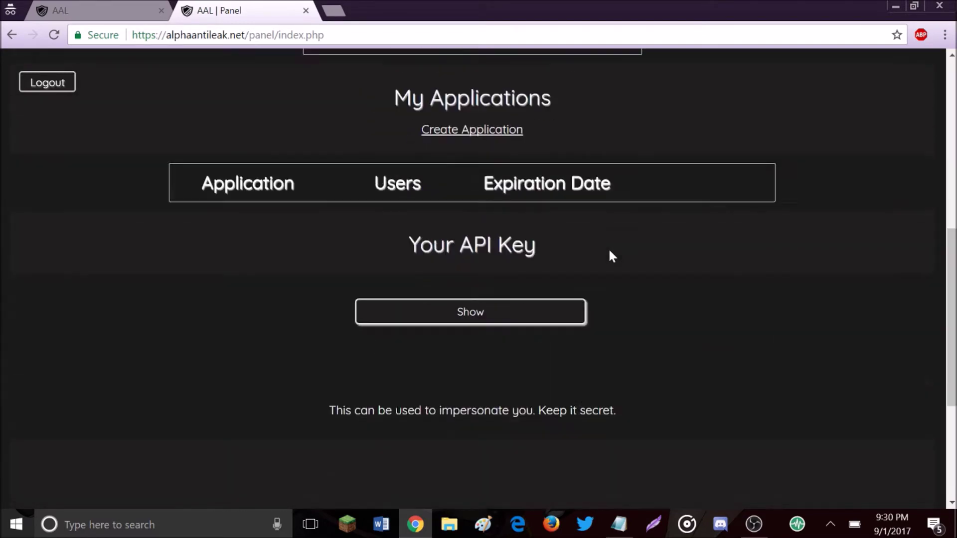
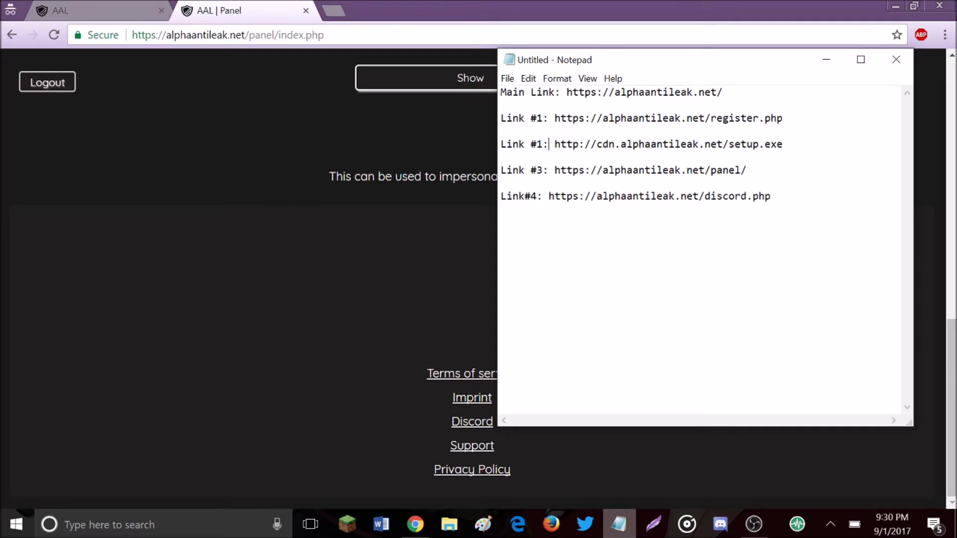
# Step: Change the setup.exe line's label in Notepad from 'Link #1:' to 'Link #2:'
pyautogui.press('Left')
pyautogui.press('Left')
pyautogui.press('Delete')
pyautogui.write('2')
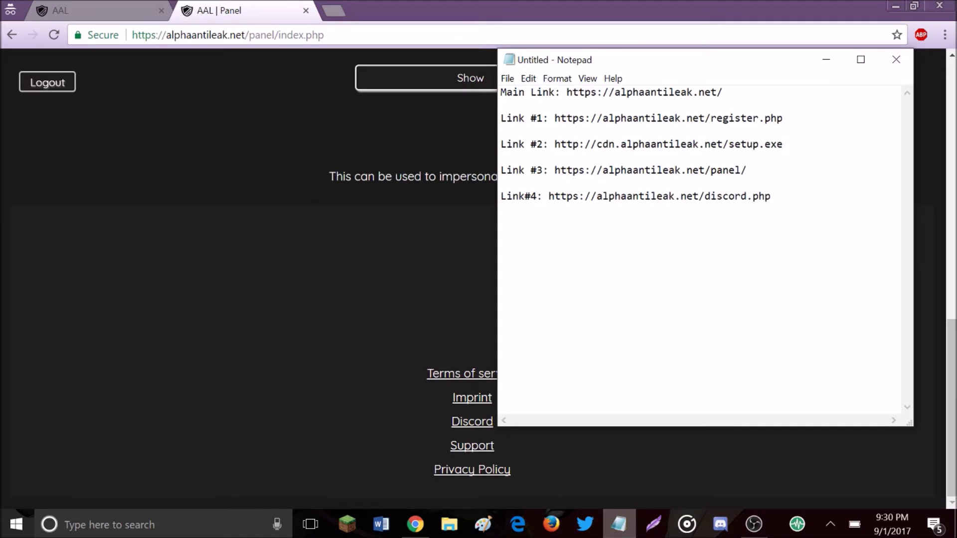
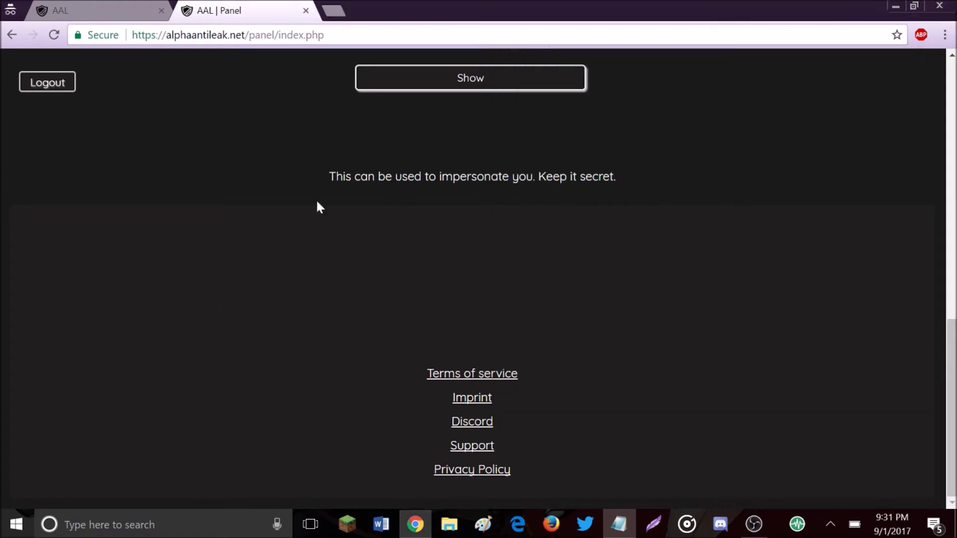
# Step: Download the AlphaAntiLeak installer setup (5).exe from the pasted link in a new incognito tab
pyautogui.click(335, 10)
pyautogui.write('http://cdn.alphaantileak.net/setup.exe')
pyautogui.press('Return')
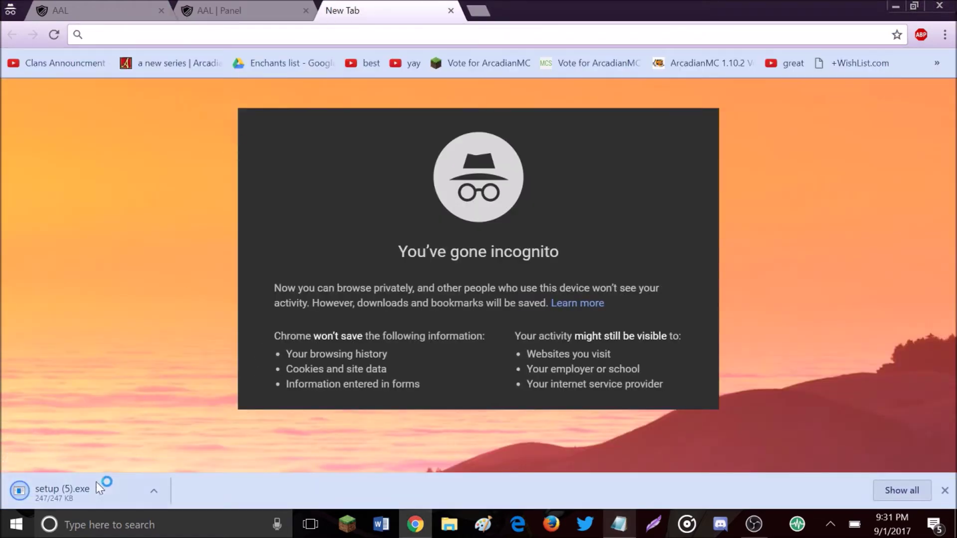
# Step: Run the downloaded setup (5).exe, confirm installing AlphaAntiLeak, and dismiss the success message
pyautogui.click(153, 494)
pyautogui.click(179, 394)
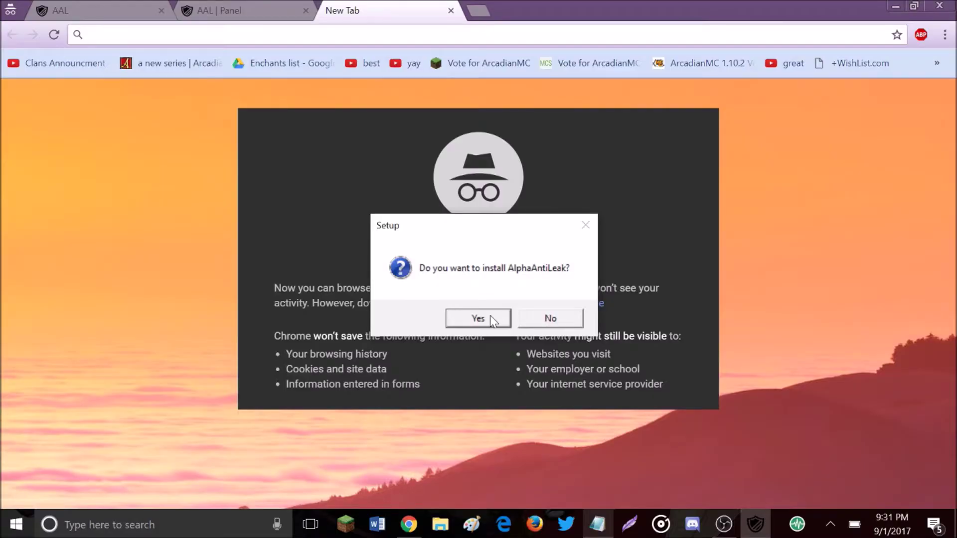
pyautogui.click(490, 316)
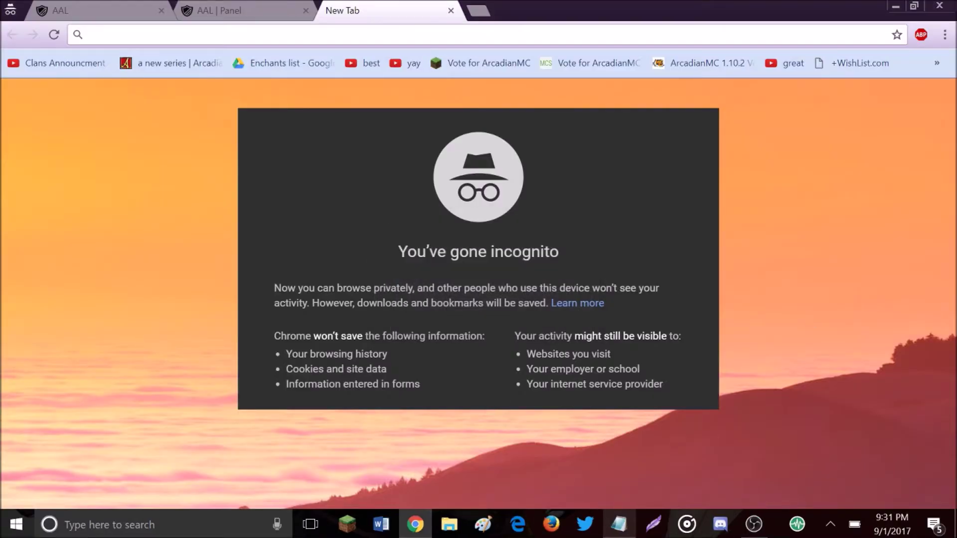
pyautogui.click(532, 319)
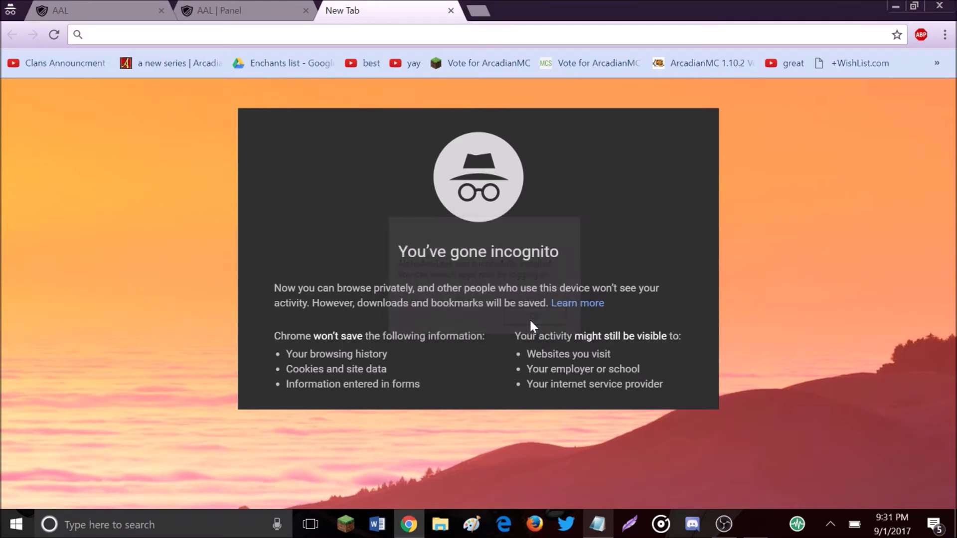
# Step: View the Downloads folder in File Explorer, acknowledge the AlphaAntiLeak install message, then close Explorer
pyautogui.click(452, 532)
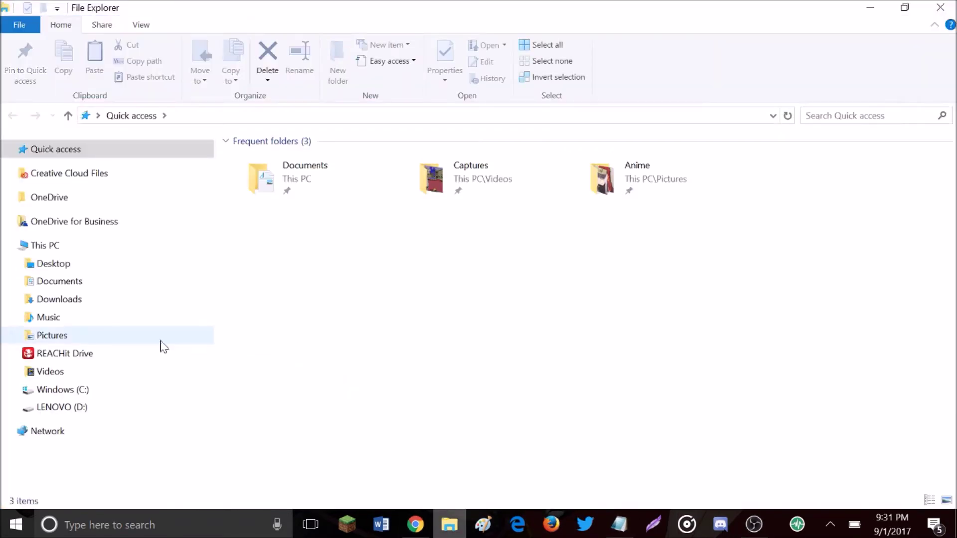
pyautogui.click(62, 308)
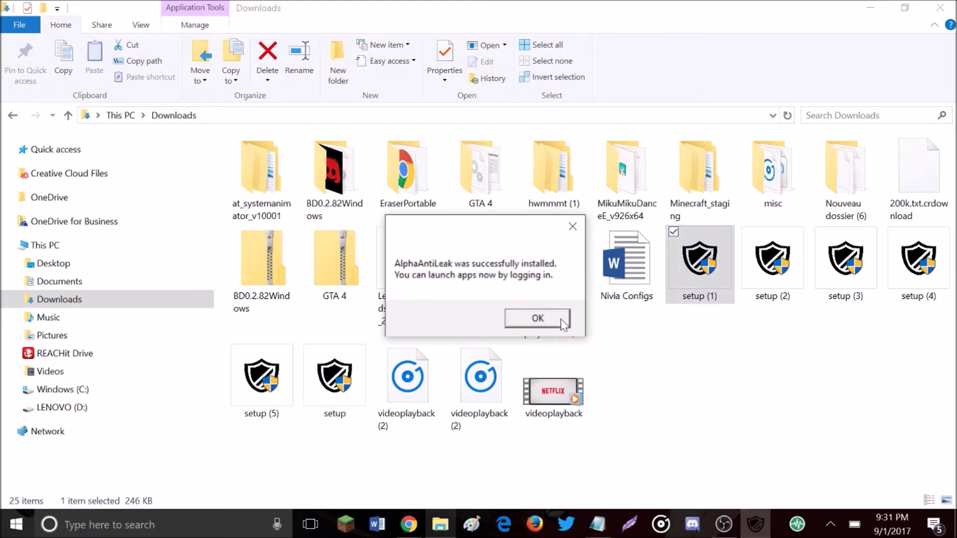
pyautogui.click(543, 318)
pyautogui.click(940, 8)
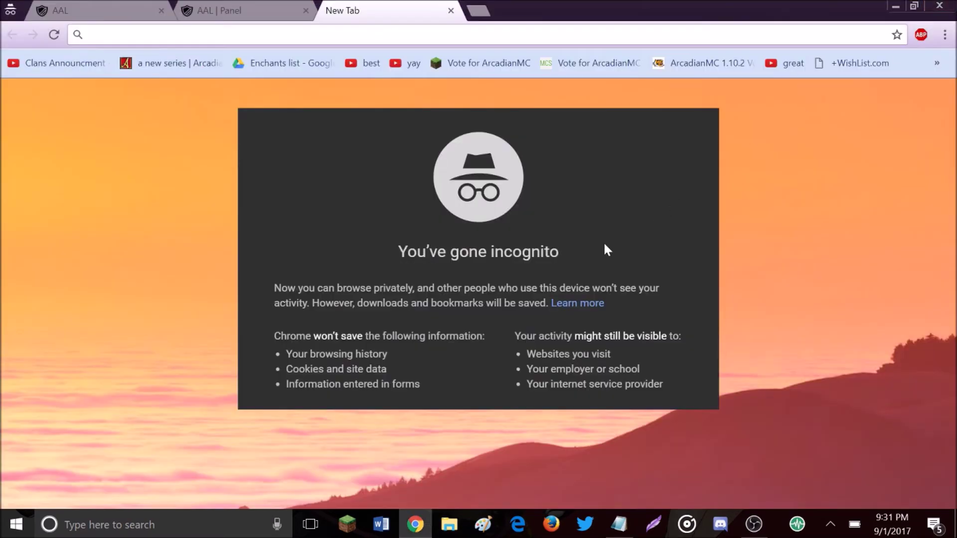
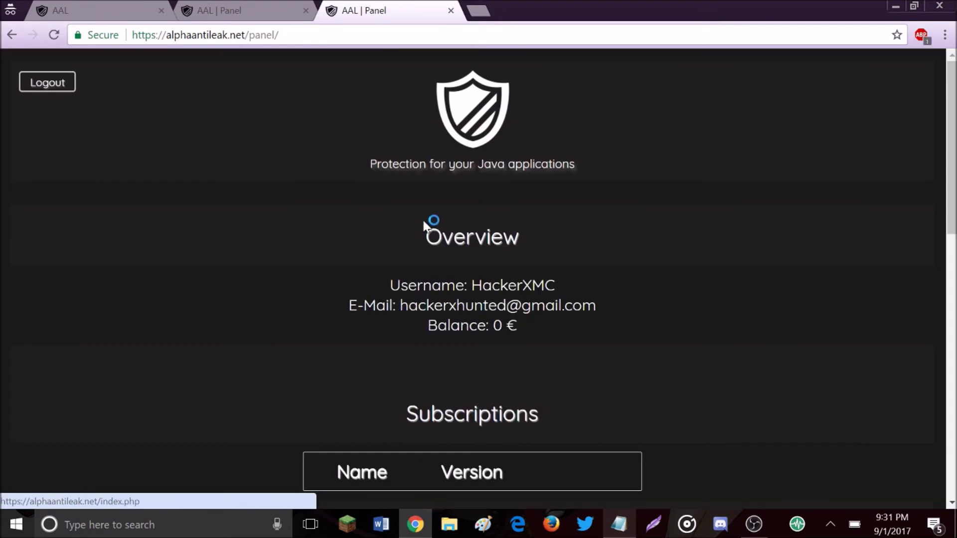
# Step: Scroll the account page down past Overview to reveal Subscriptions and My Applications
pyautogui.scroll(-2, 355, 187)
pyautogui.scroll(-10, 355, 187)
pyautogui.scroll(10, 631, 224)
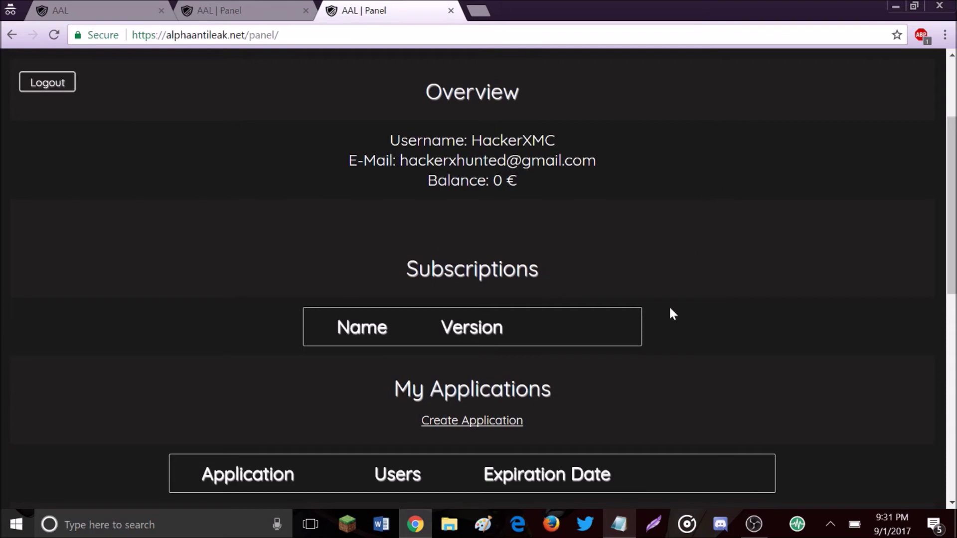
pyautogui.scroll(-3, 477, 267)
pyautogui.press('super+d')
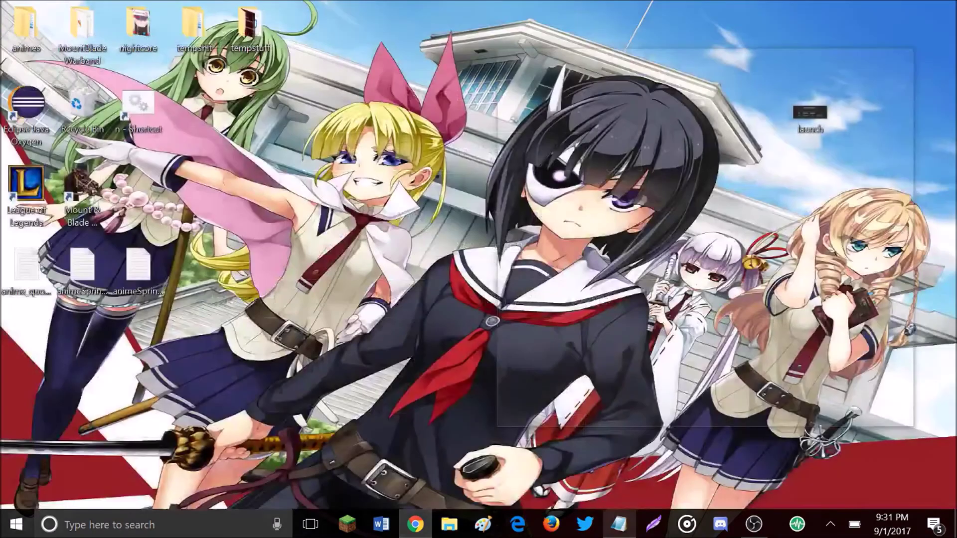
pyautogui.doubleClick(813, 114)
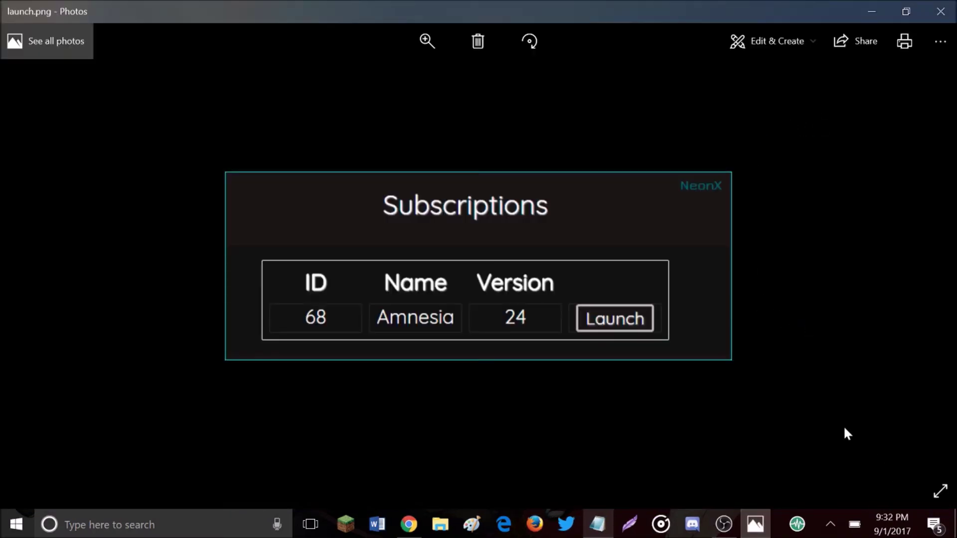
pyautogui.click(409, 524)
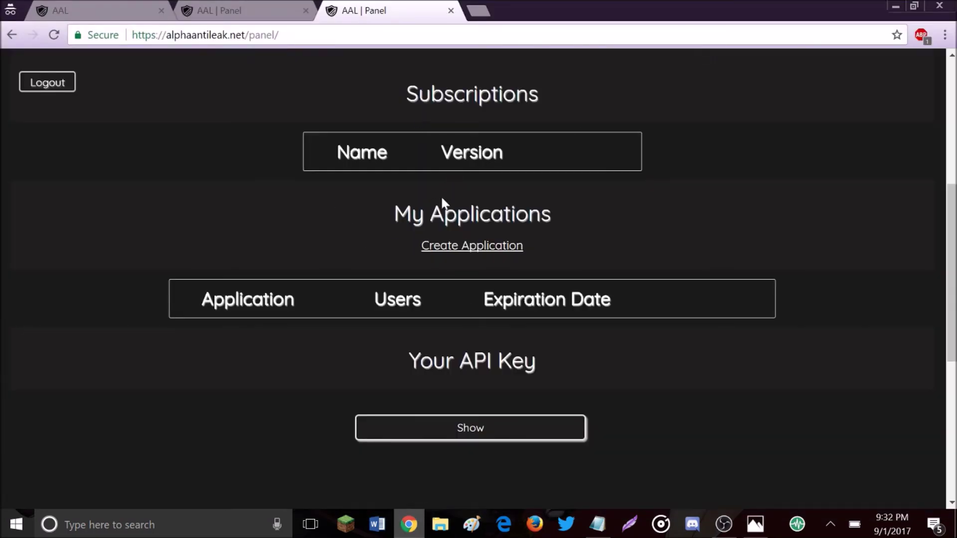
pyautogui.click(756, 523)
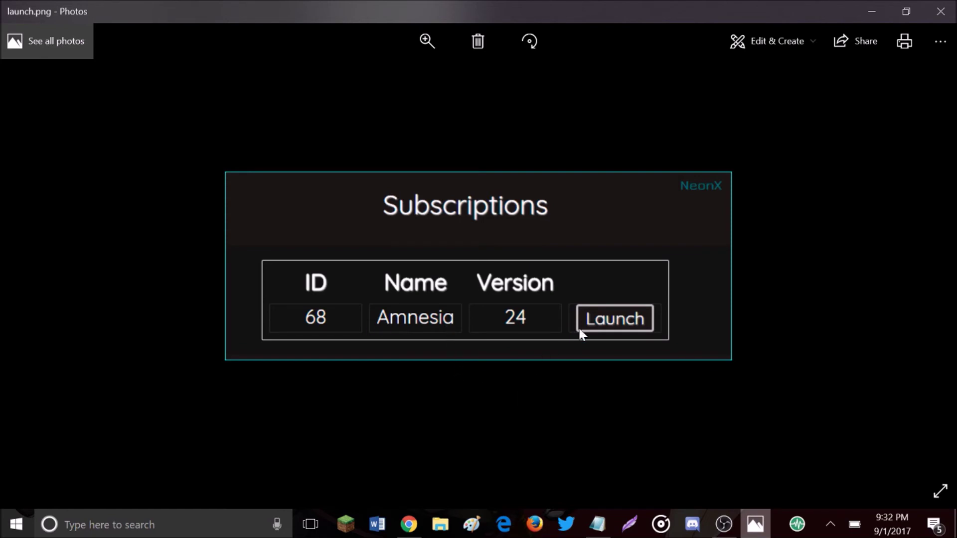
pyautogui.scroll(1, 596, 327)
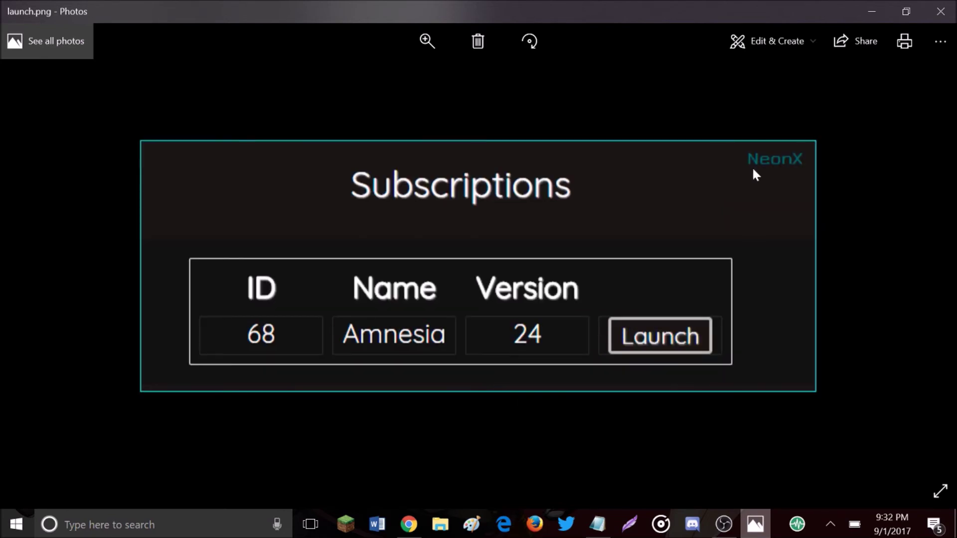
pyautogui.click(941, 12)
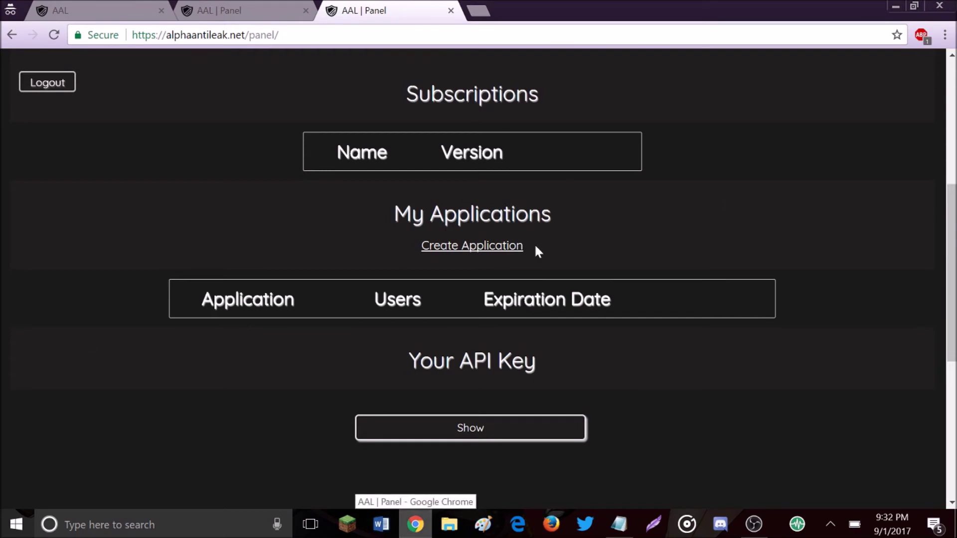
pyautogui.click(270, 34)
pyautogui.moveTo(277, 36); pyautogui.dragTo(254, 36)
pyautogui.click(280, 35)
pyautogui.click(240, 88)
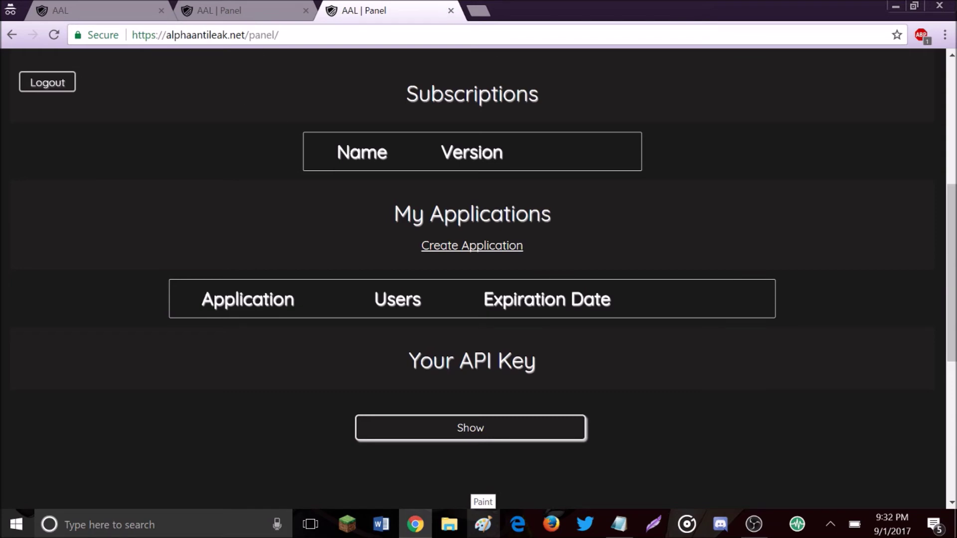
pyautogui.click(619, 523)
pyautogui.moveTo(771, 195); pyautogui.dragTo(693, 196)
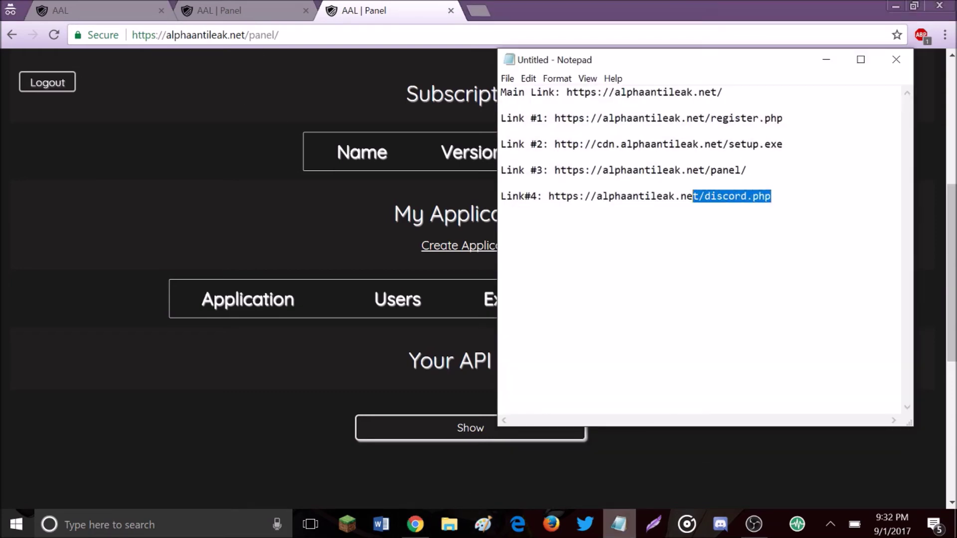
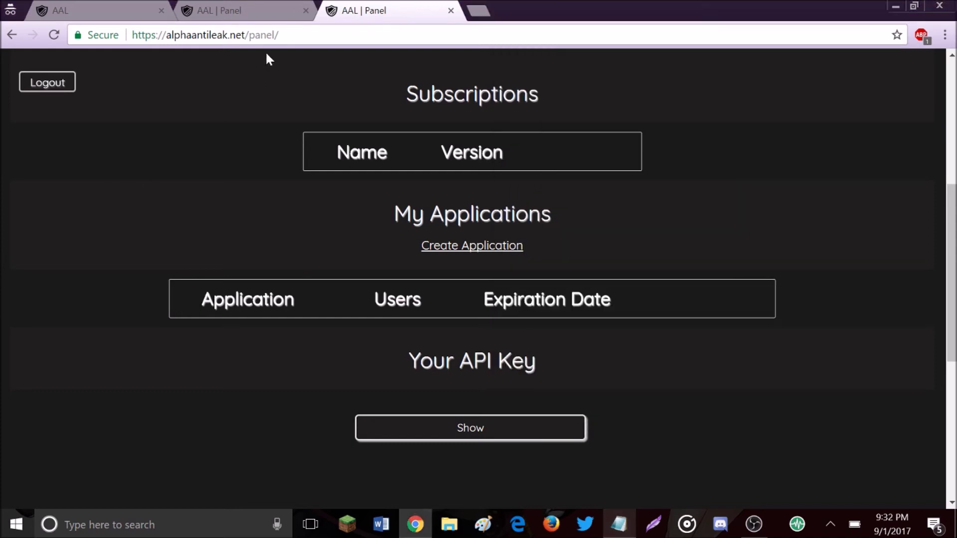
# Step: Load the AlphaAntiLeak discord.php page from the pasted URL
pyautogui.click(272, 34)
pyautogui.write('https://alphaantileak.net/discord.php')
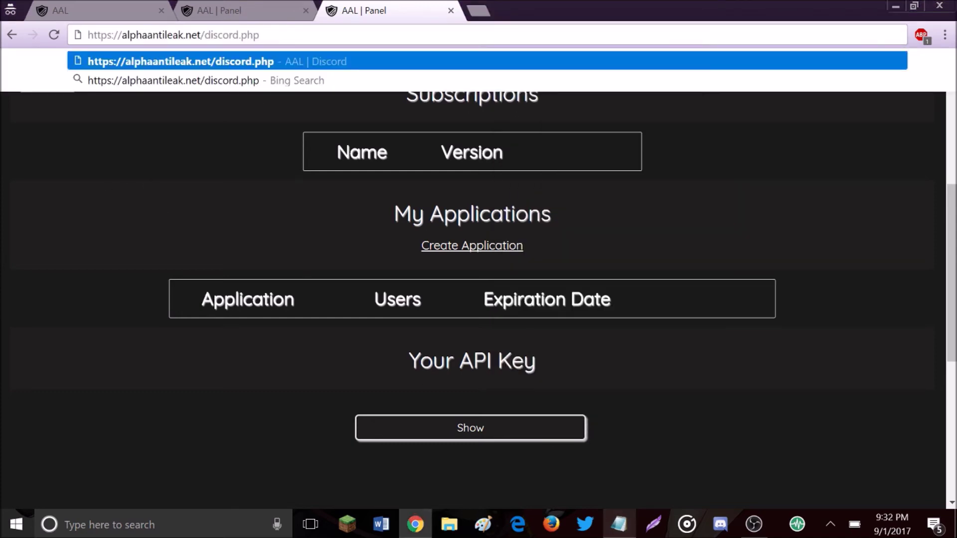
pyautogui.press('Return')
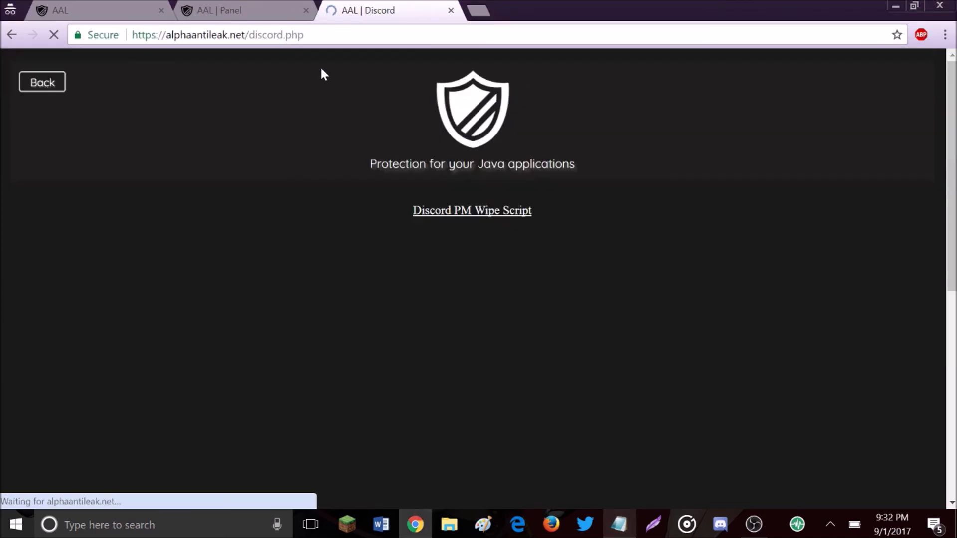
# Step: Scroll through the embedded Discord server widget showing 60 members online
pyautogui.scroll(-4, 351, 408)
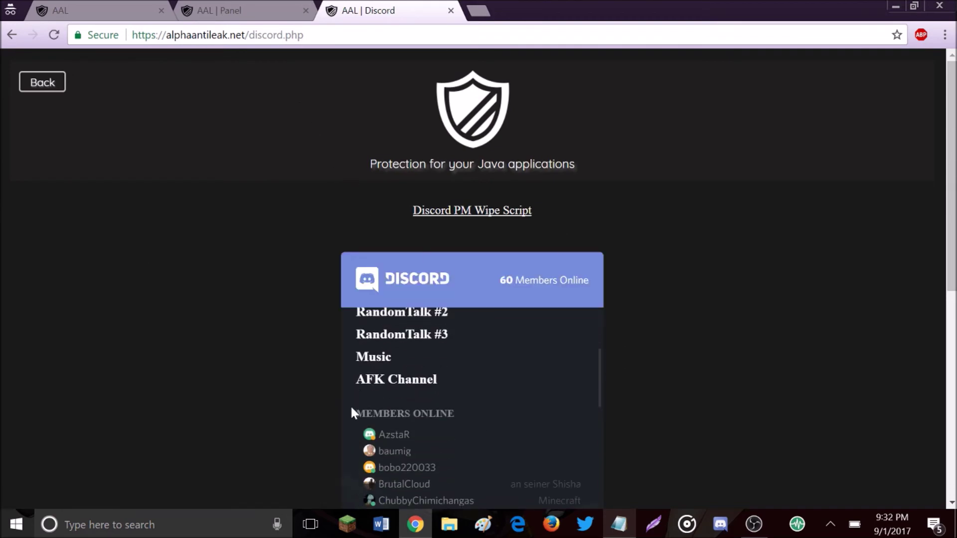
pyautogui.scroll(-4, 724, 413)
pyautogui.scroll(-15, 514, 321)
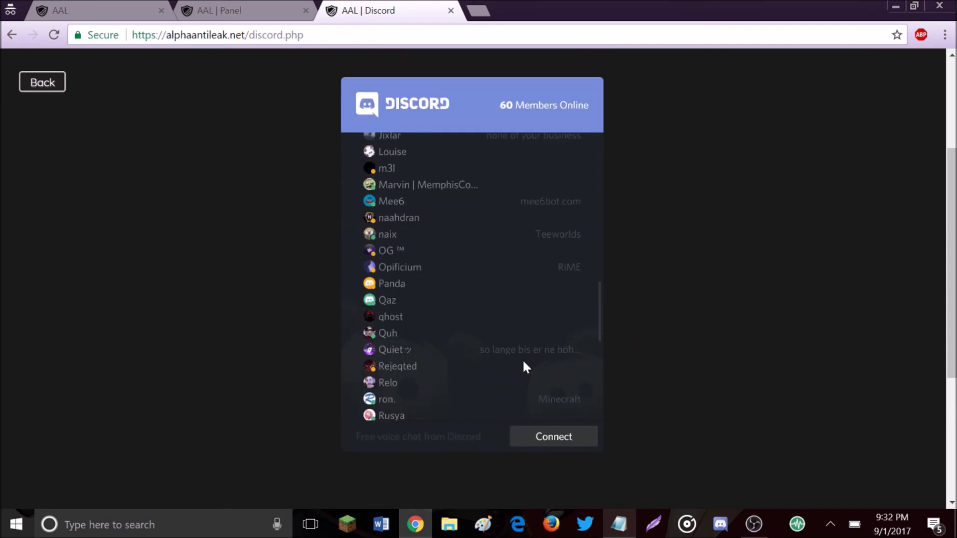
pyautogui.scroll(4, 522, 367)
pyautogui.scroll(3, 635, 375)
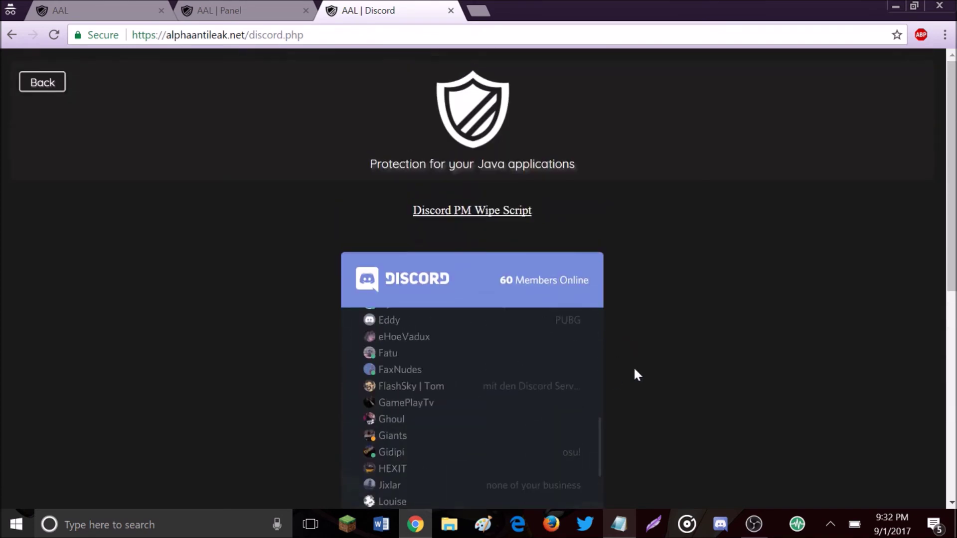
# Step: Close the AAL | Discord tab and scroll the panel down to its footer
pyautogui.click(451, 11)
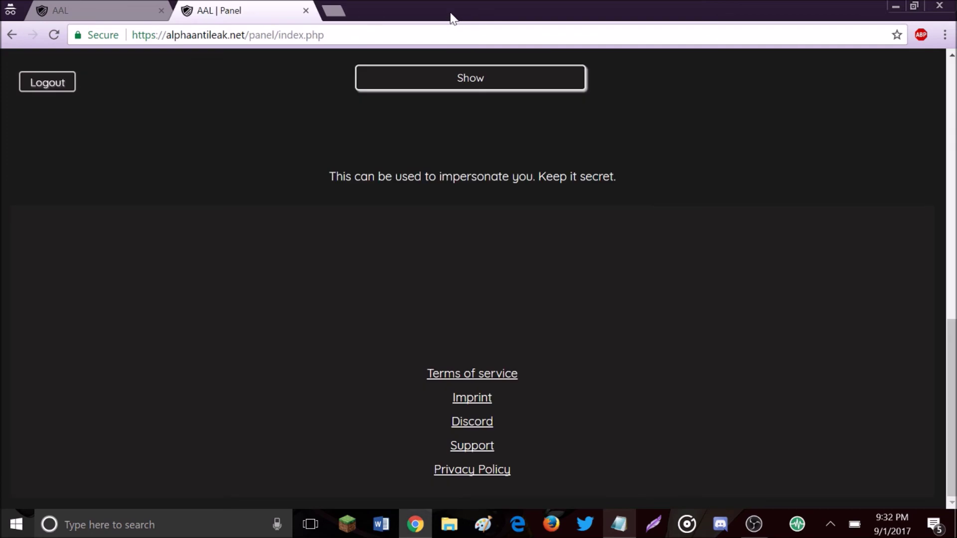
pyautogui.scroll(10, 430, 266)
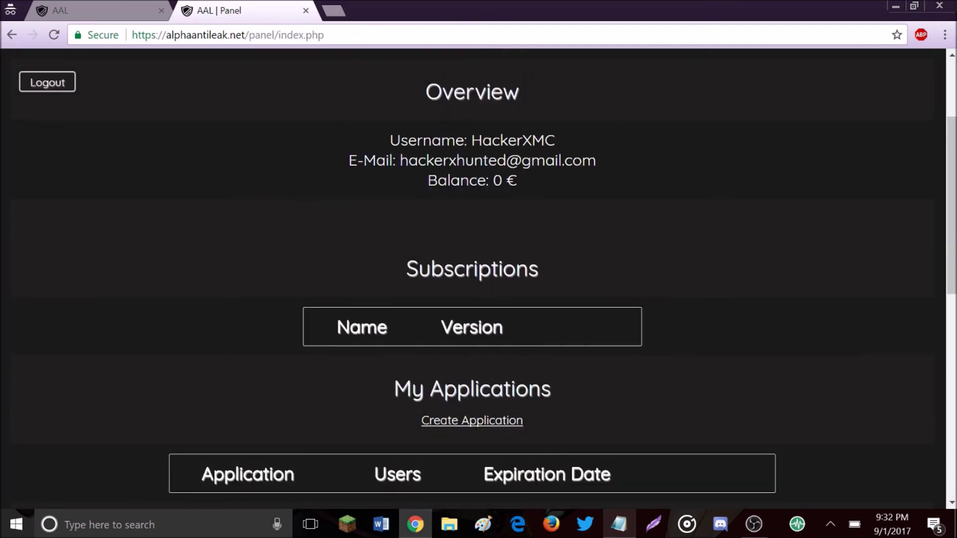
pyautogui.scroll(2, 441, 315)
pyautogui.scroll(-15, 440, 316)
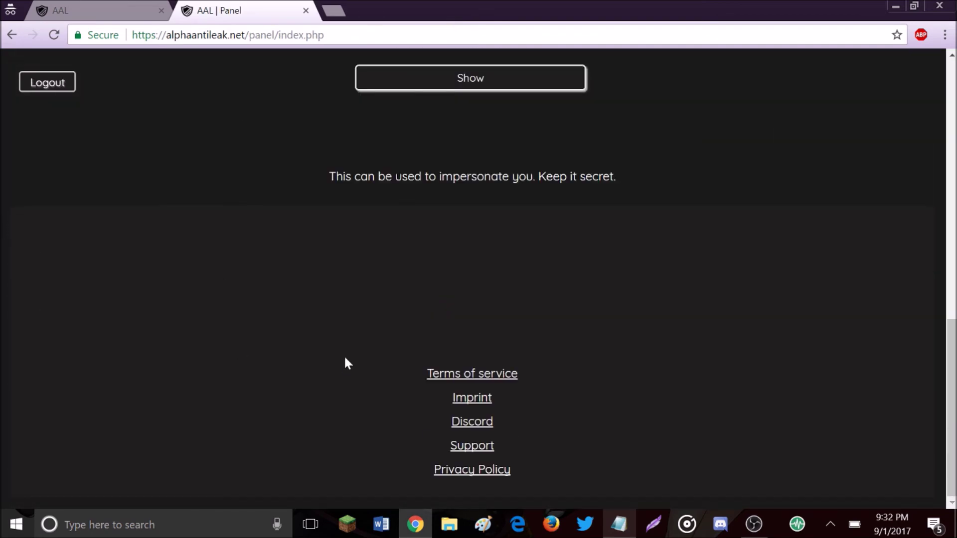
# Step: Go to the Support wiki and scroll down to its tutorials and common errors
pyautogui.click(475, 454)
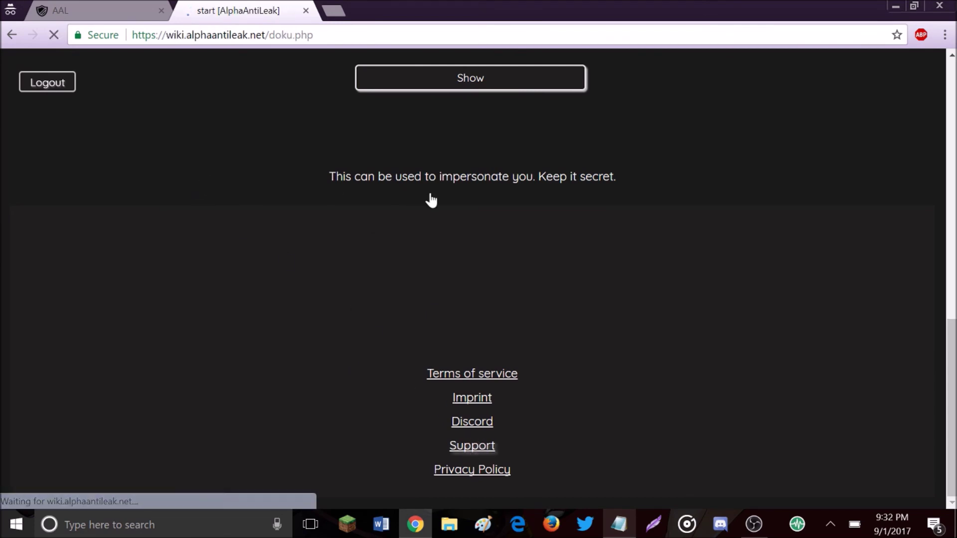
pyautogui.scroll(-3, 338, 263)
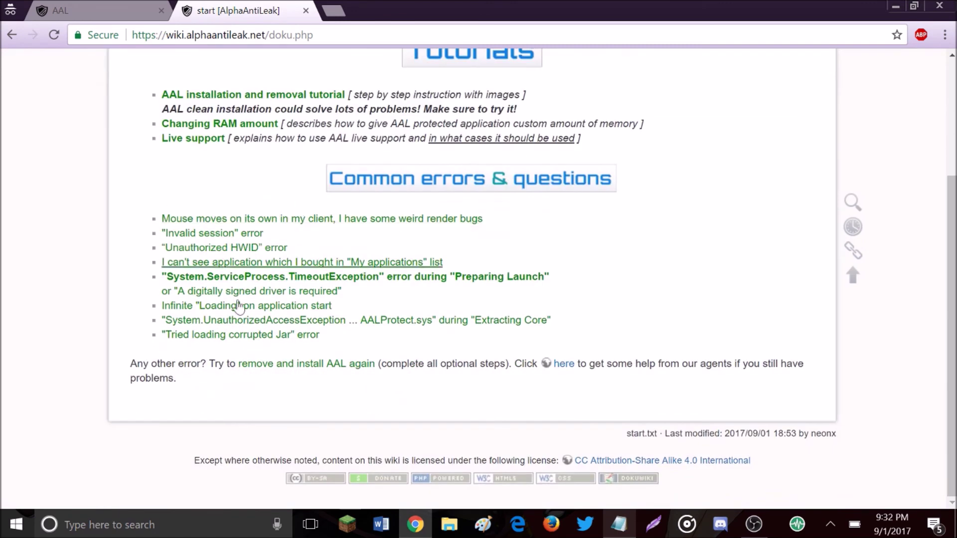
# Step: Go back from the wiki to the index.php panel and scroll up to the Overview
pyautogui.click(10, 38)
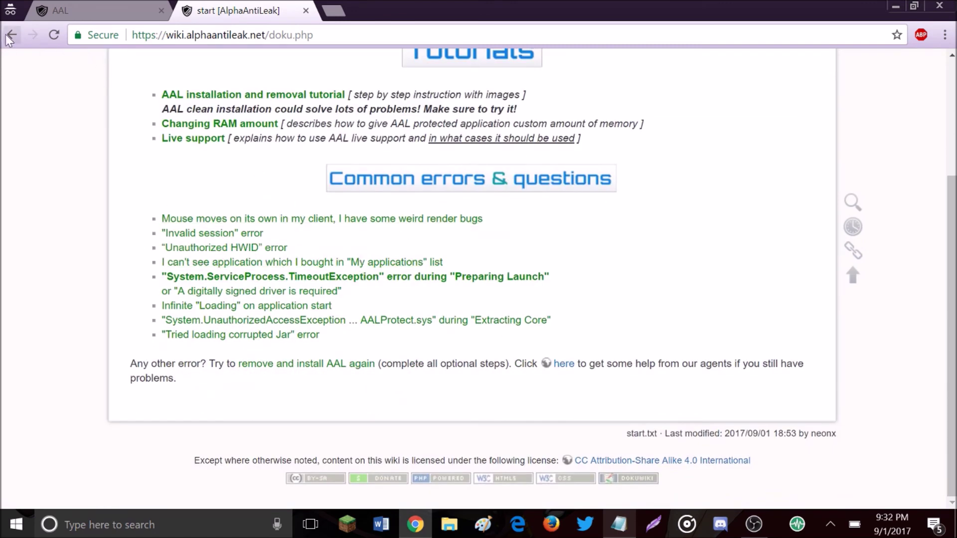
pyautogui.scroll(3, 422, 440)
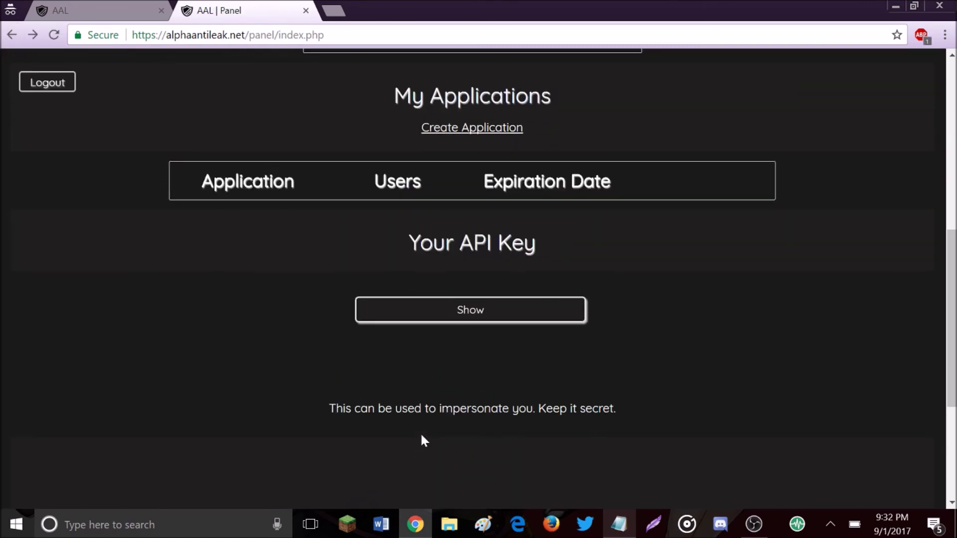
pyautogui.scroll(7, 423, 441)
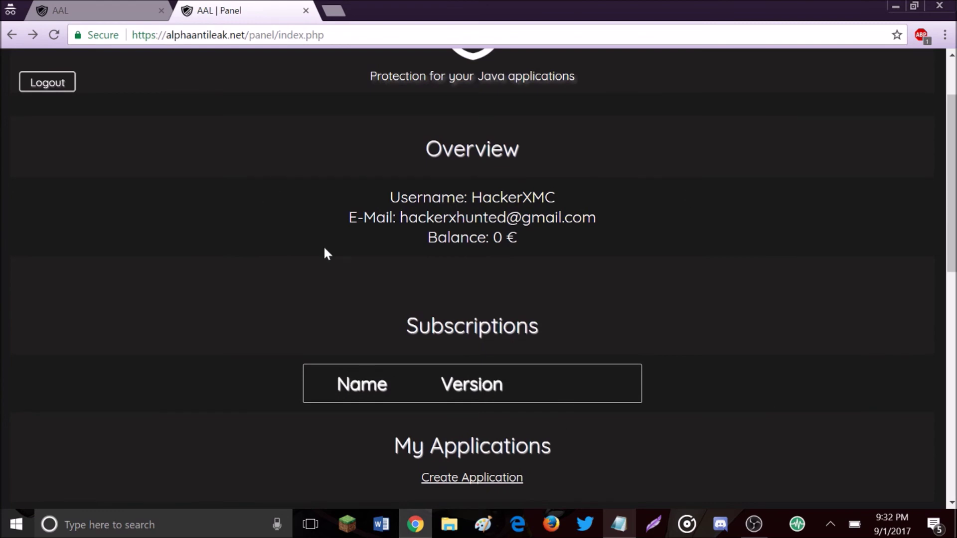
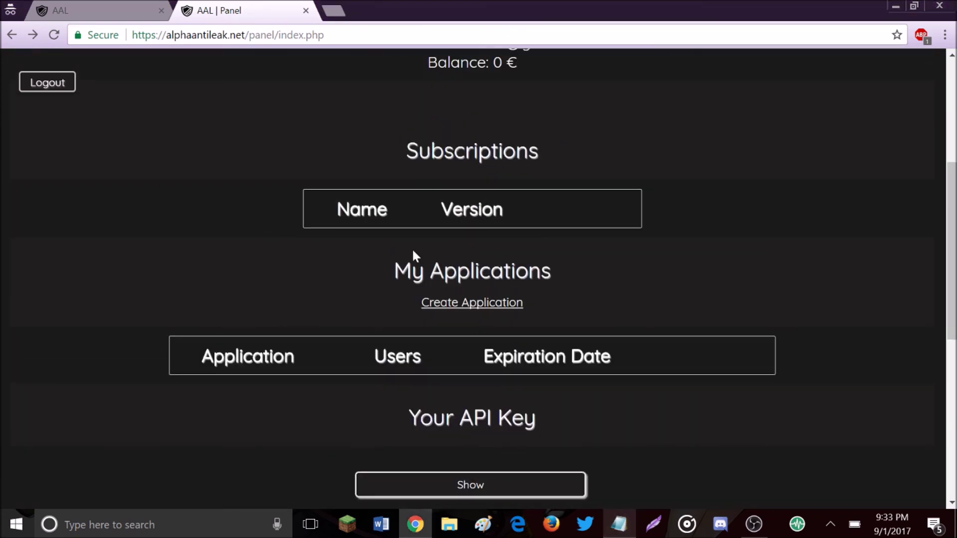
pyautogui.moveTo(334, 208); pyautogui.dragTo(528, 260)
pyautogui.click(582, 169)
pyautogui.moveTo(509, 209); pyautogui.dragTo(441, 209)
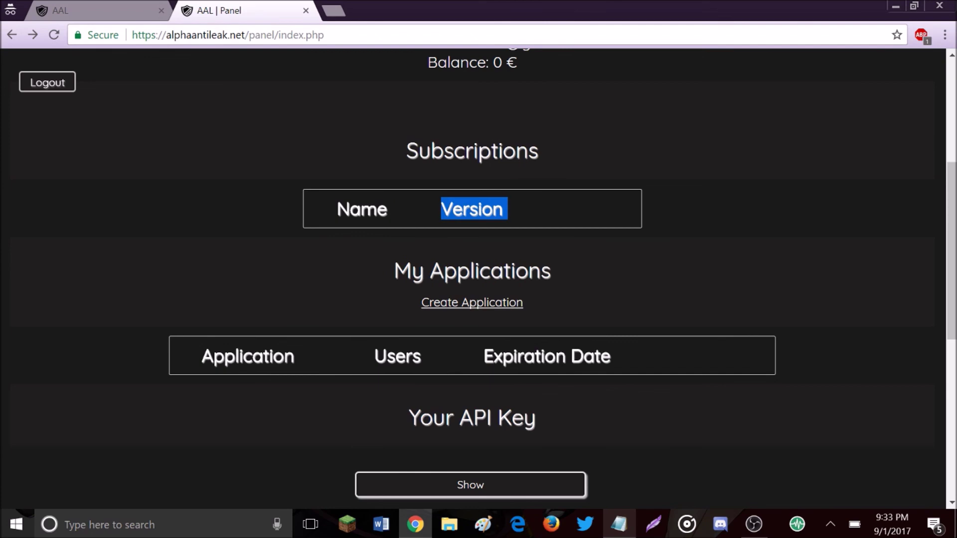
pyautogui.click(663, 229)
pyautogui.moveTo(498, 238); pyautogui.dragTo(668, 244)
pyautogui.click(636, 151)
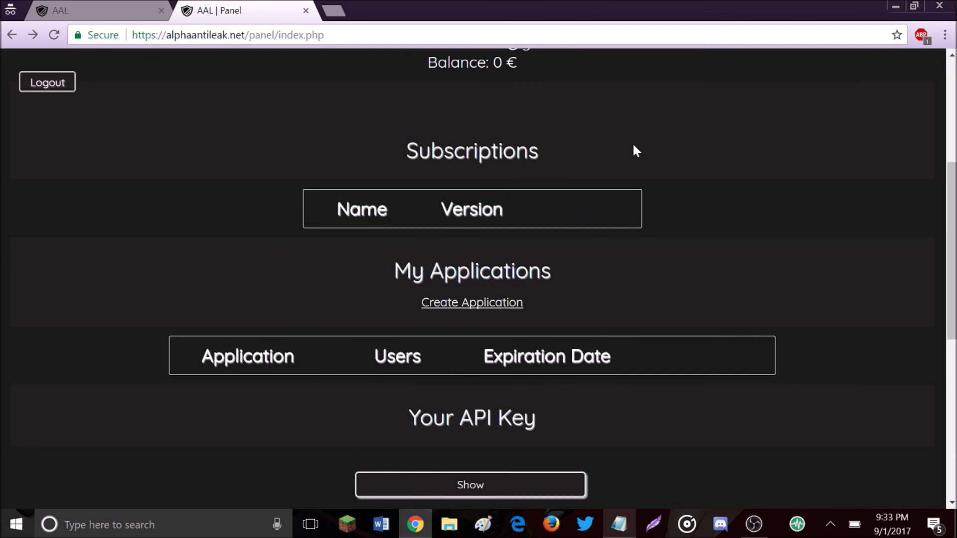